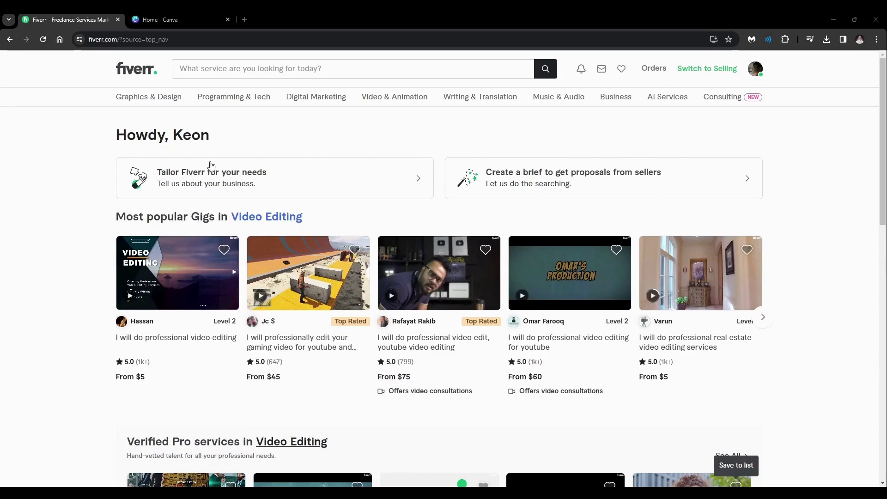
Switch to the Canva home page, search for "thumbnail" and open the YouTube Thumbnail template collection.
{"action": "left_click", "coordinate": [187, 17]}
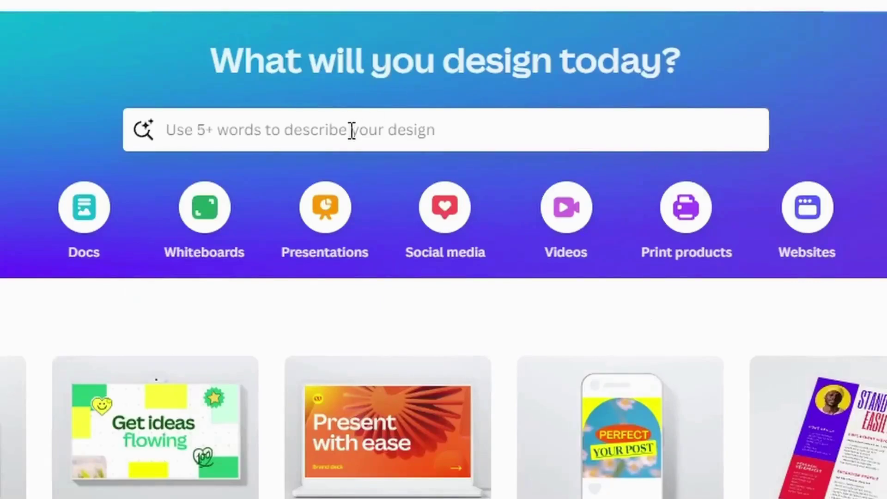
{"action": "left_click", "coordinate": [455, 144]}
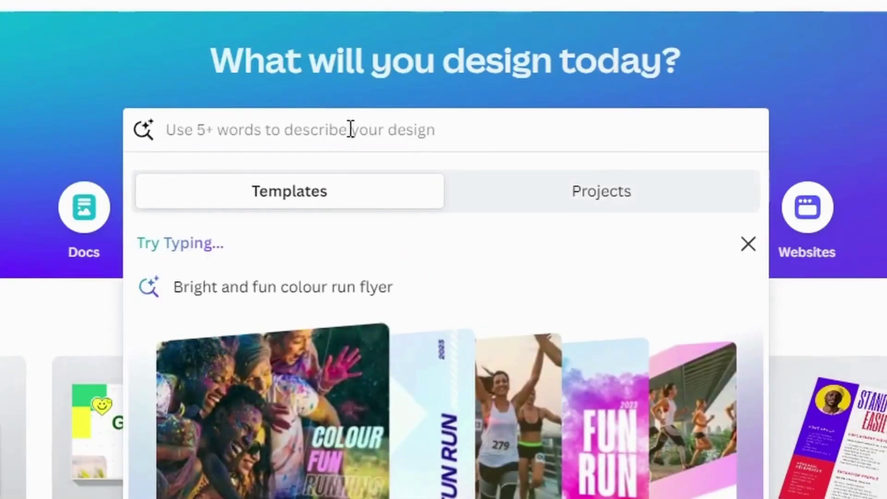
{"action": "type", "text": "thumbnail"}
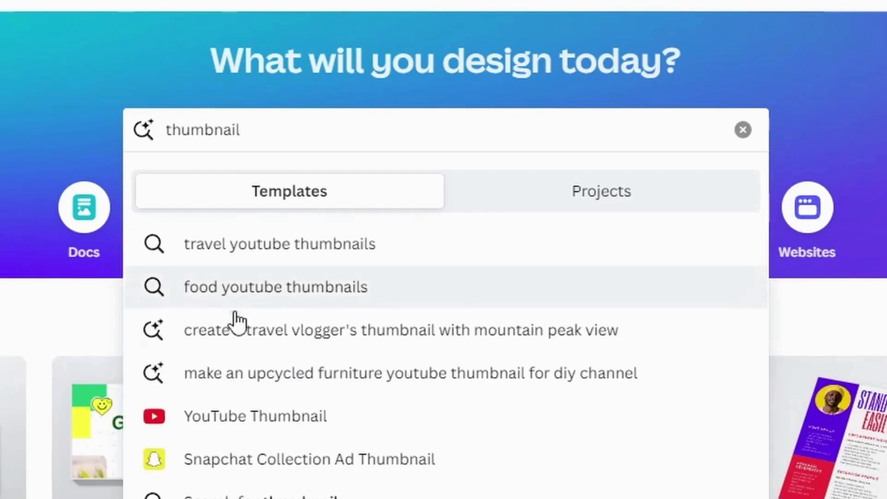
{"action": "left_click", "coordinate": [233, 417]}
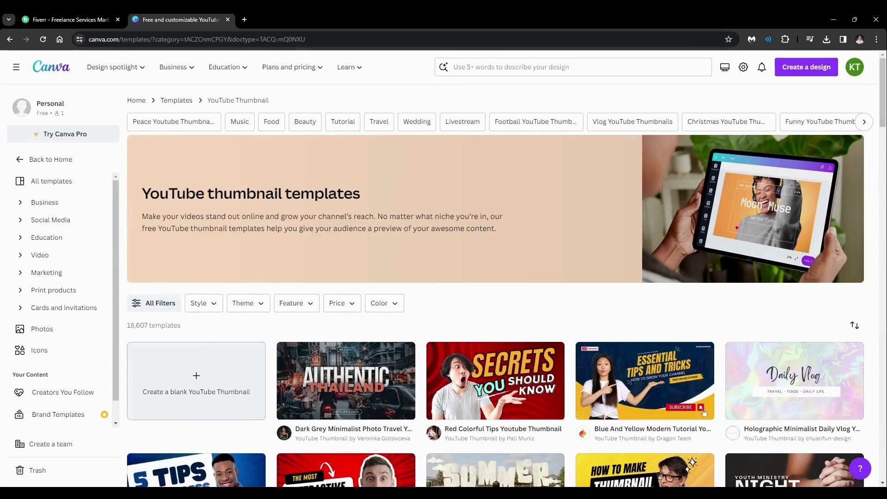
Browse the YouTube thumbnail templates for a design suited to the gig.
{"action": "scroll", "coordinate": [388, 245], "scroll_direction": "down", "scroll_amount": 7}
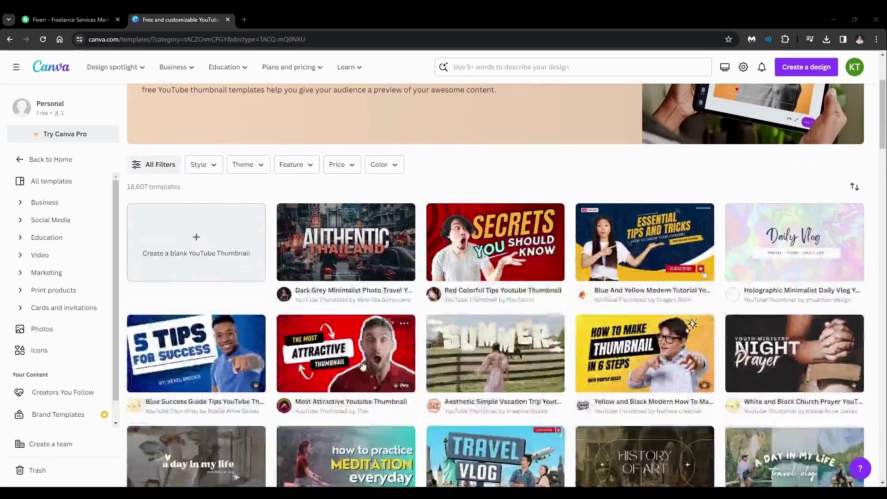
{"action": "scroll", "coordinate": [388, 245], "scroll_direction": "up", "scroll_amount": 2}
{"action": "scroll", "coordinate": [388, 245], "scroll_direction": "up", "scroll_amount": 2}
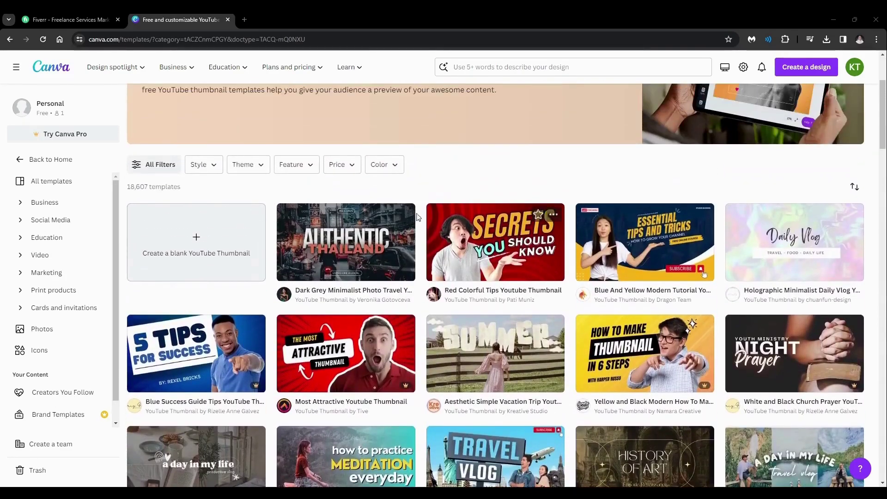
{"action": "scroll", "coordinate": [344, 277], "scroll_direction": "down", "scroll_amount": 15}
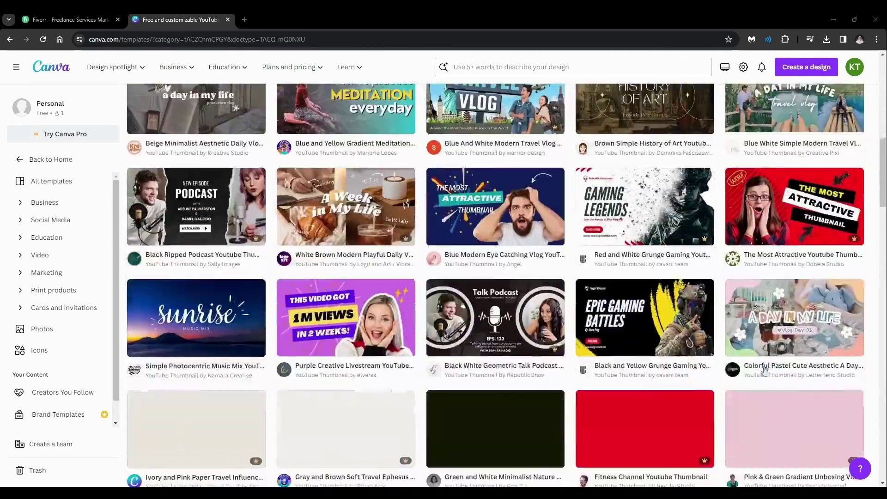
{"action": "scroll", "coordinate": [713, 357], "scroll_direction": "down", "scroll_amount": 6}
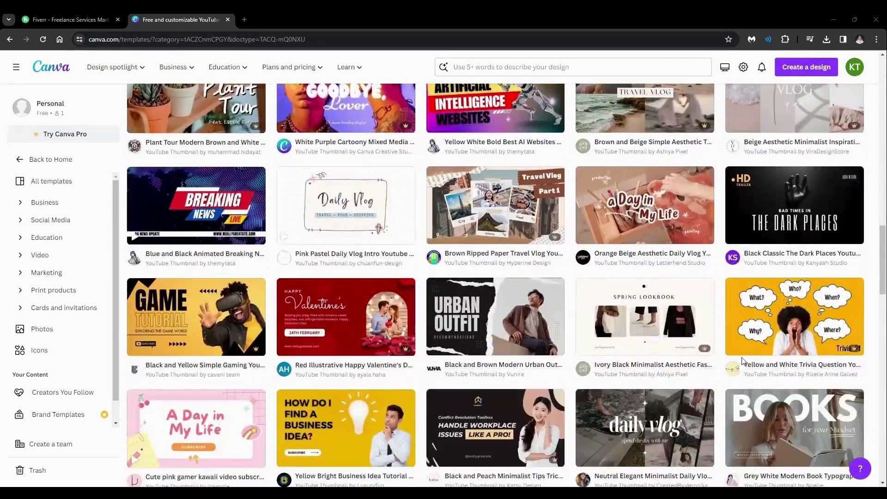
{"action": "scroll", "coordinate": [642, 298], "scroll_direction": "up", "scroll_amount": 7}
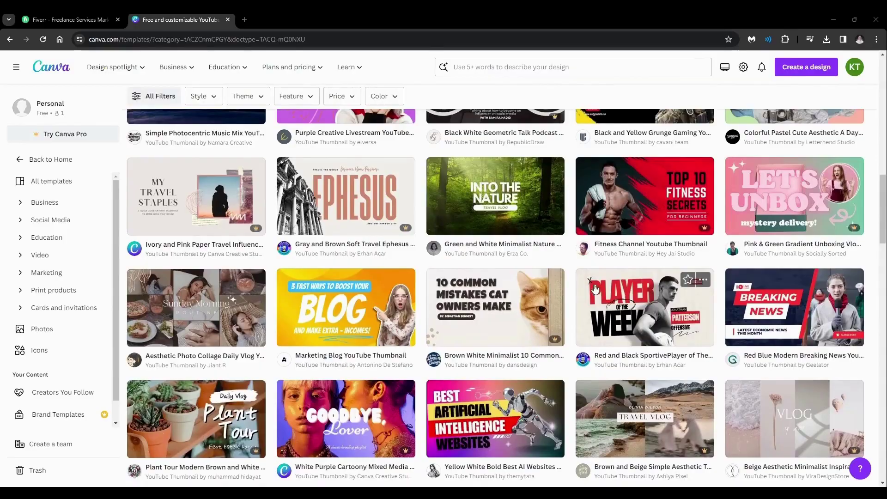
{"action": "scroll", "coordinate": [594, 289], "scroll_direction": "down", "scroll_amount": 20}
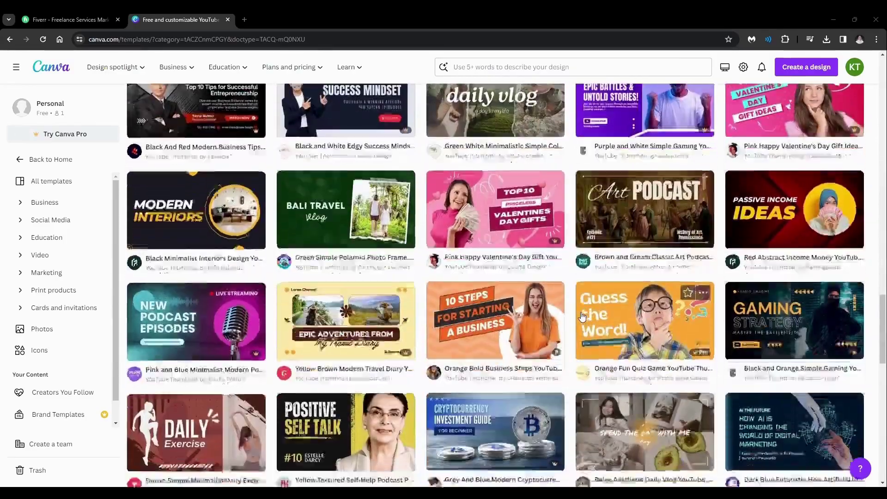
{"action": "scroll", "coordinate": [581, 315], "scroll_direction": "down", "scroll_amount": 7}
{"action": "scroll", "coordinate": [564, 320], "scroll_direction": "down", "scroll_amount": 3}
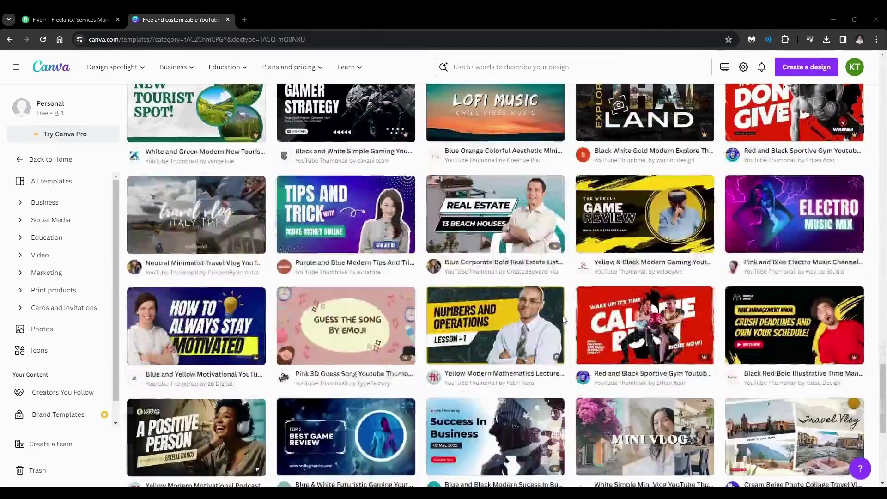
{"action": "scroll", "coordinate": [722, 325], "scroll_direction": "down", "scroll_amount": 12}
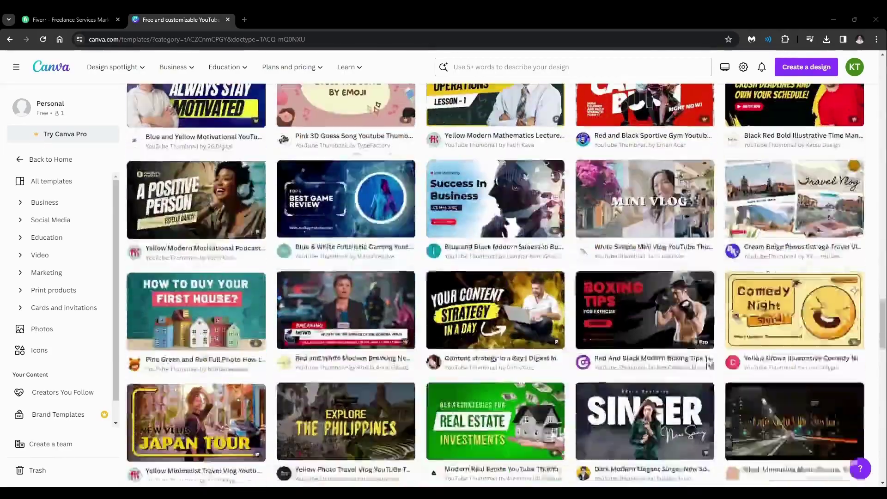
{"action": "scroll", "coordinate": [722, 364], "scroll_direction": "down", "scroll_amount": 9}
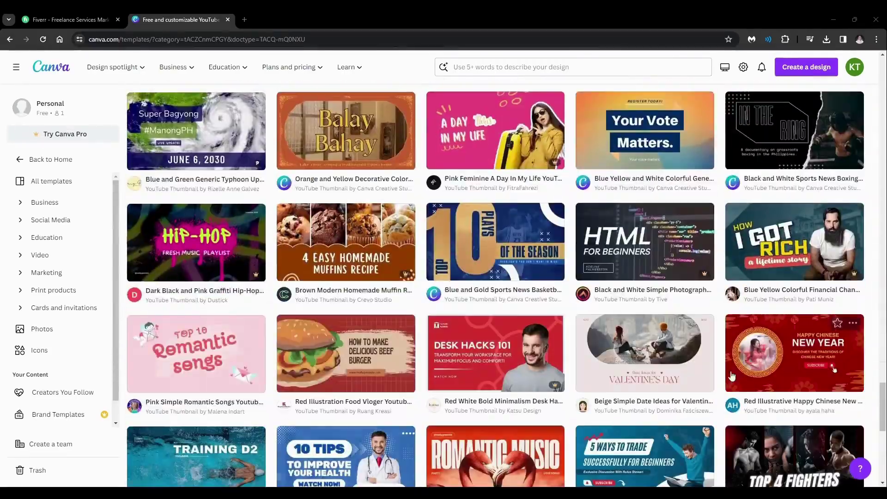
Open the Blue & White Futuristic Gaming Youtube Thumbnail template for customising and advance the introductory tour to its third tip.
{"action": "left_click_drag", "start_coordinate": [882, 407], "coordinate": [857, 304]}
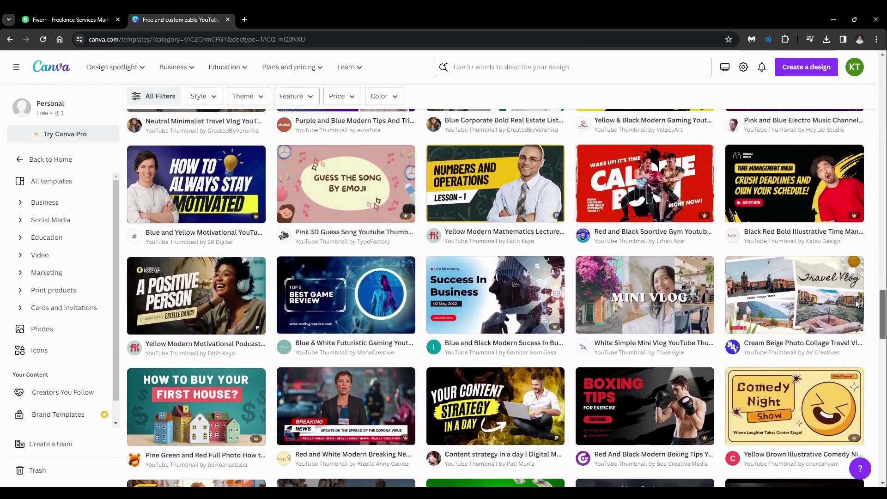
{"action": "left_click", "coordinate": [345, 306]}
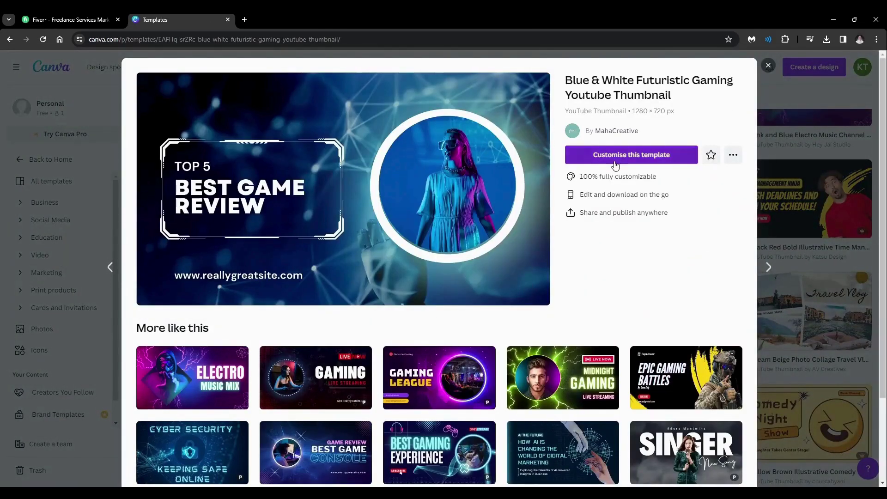
{"action": "left_click", "coordinate": [616, 156]}
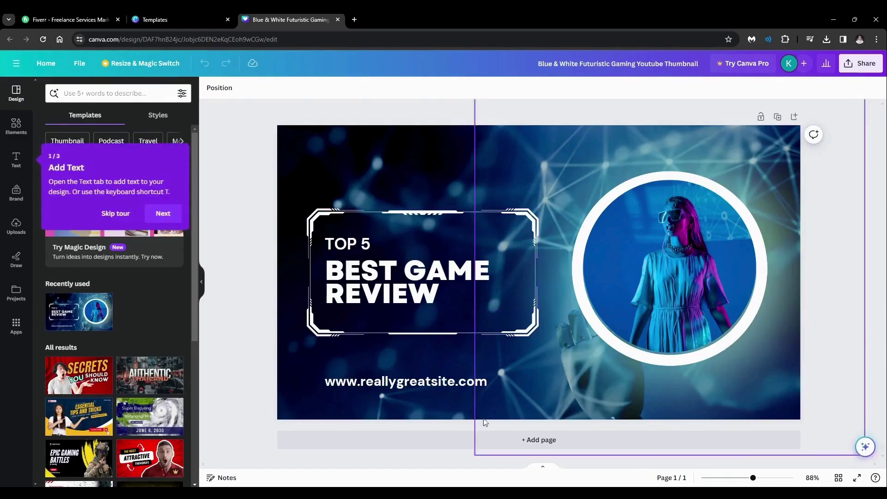
{"action": "left_click", "coordinate": [166, 214]}
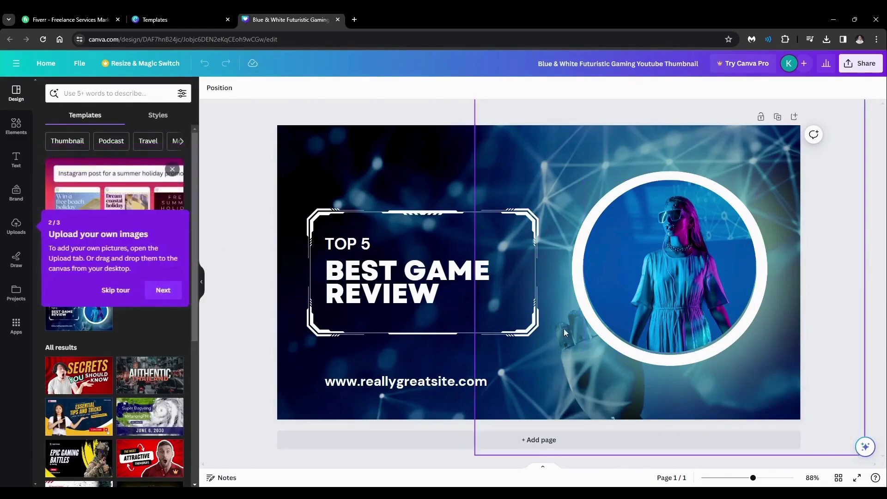
{"action": "left_click", "coordinate": [163, 290]}
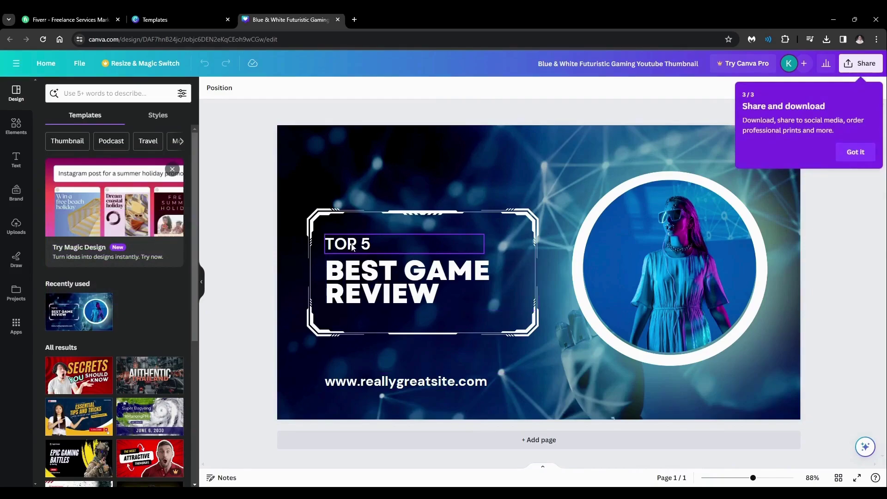
Replace the "BEST GAME REVIEW" headline with "VIDEO EDITING".
{"action": "double_click", "coordinate": [356, 283]}
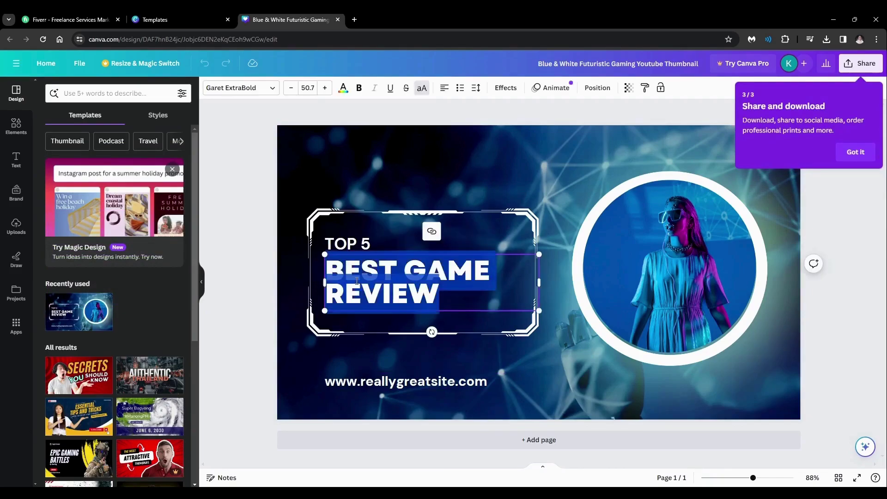
{"action": "type", "text": "VI"}
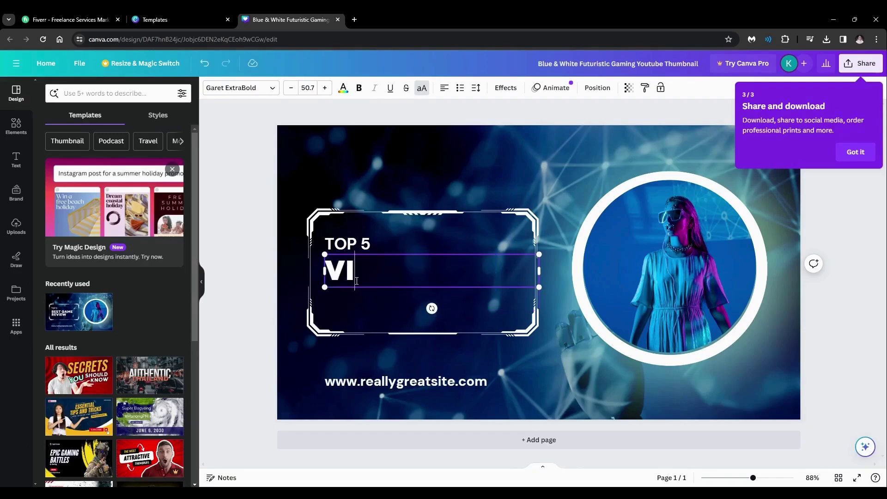
{"action": "type", "text": "DEO EDITING"}
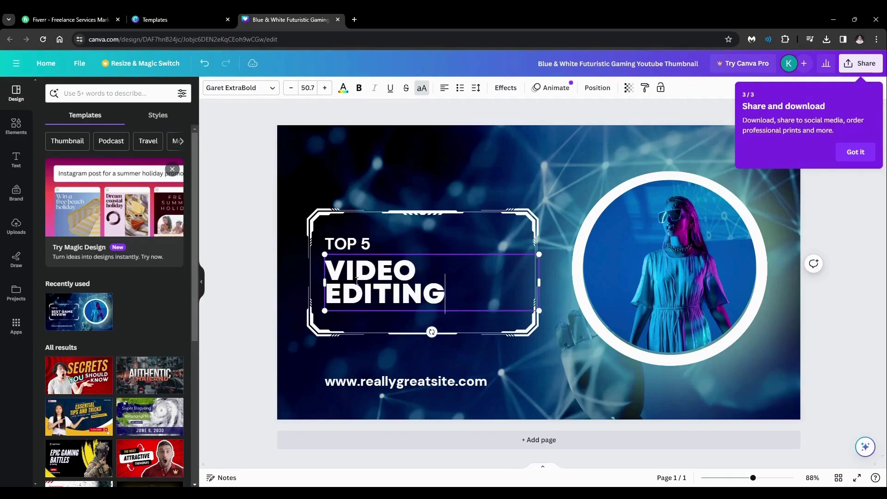
{"action": "left_click", "coordinate": [401, 376]}
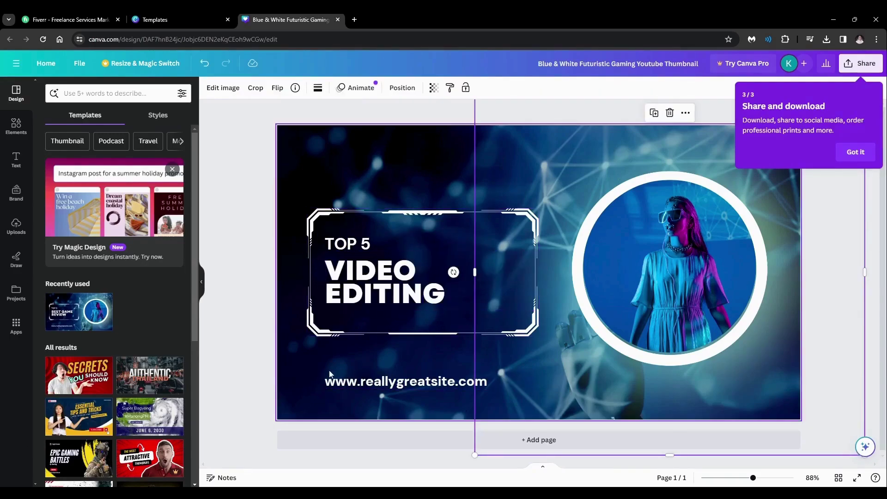
Replace the "TOP 5" line above the headline with "HIGH QUALITY".
{"action": "double_click", "coordinate": [349, 246]}
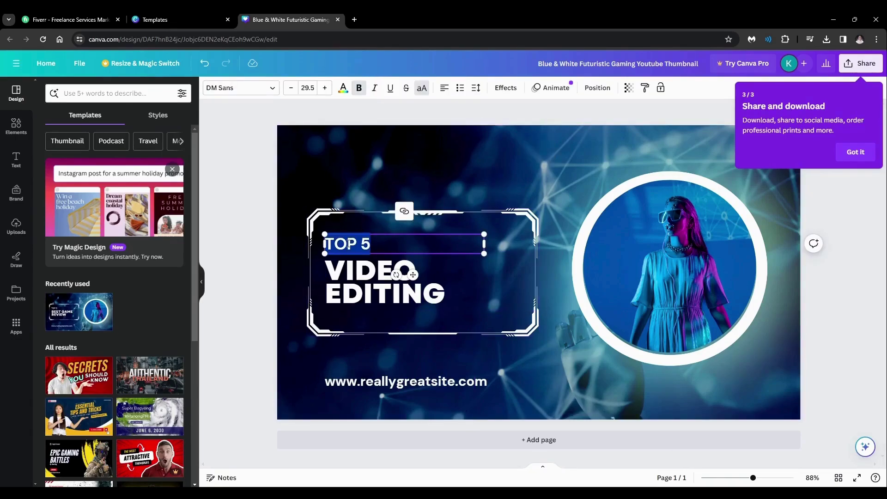
{"action": "type", "text": "HIGH QUALITY"}
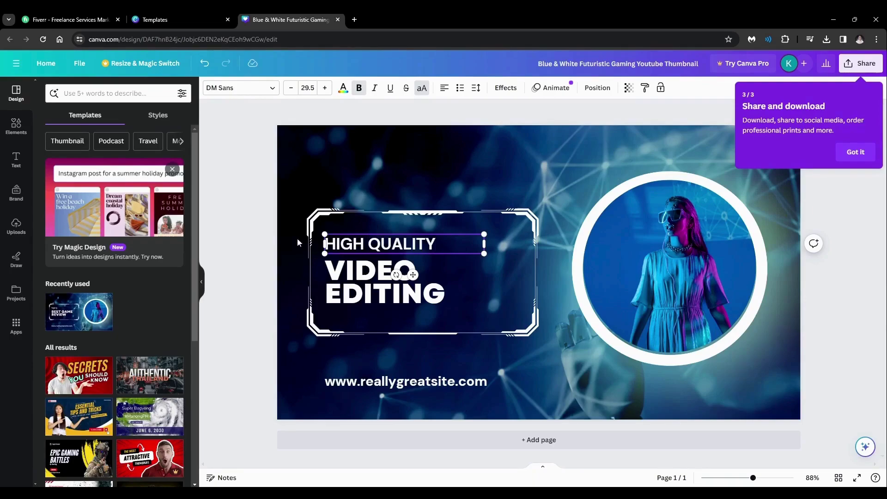
{"action": "left_click", "coordinate": [415, 357]}
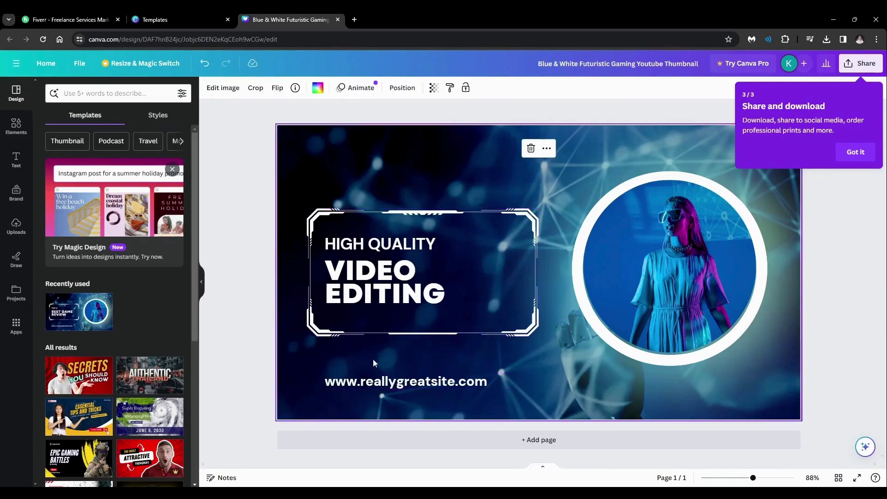
Change the small text line above the headline to "$15".
{"action": "left_click", "coordinate": [387, 245]}
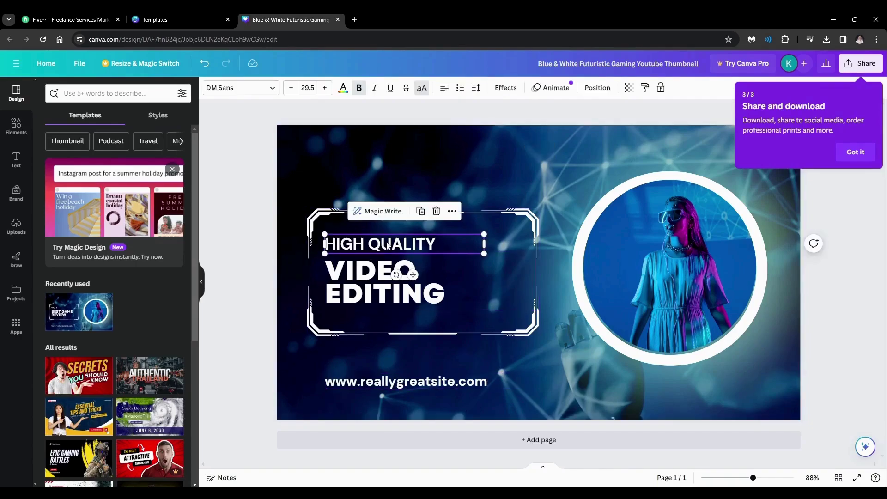
{"action": "left_click", "coordinate": [387, 244]}
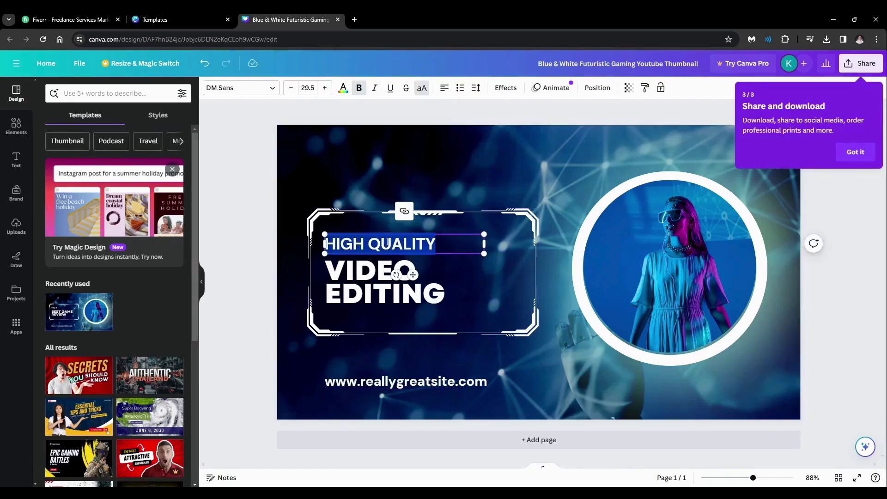
{"action": "key", "text": "BackSpace"}
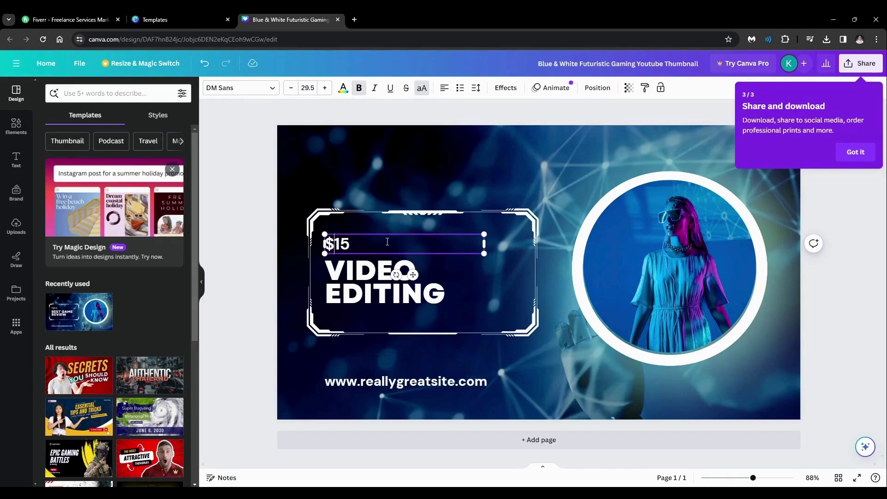
Replace the website address below the frame with "HIGH QUALITY".
{"action": "left_click", "coordinate": [398, 378]}
{"action": "left_click", "coordinate": [398, 377]}
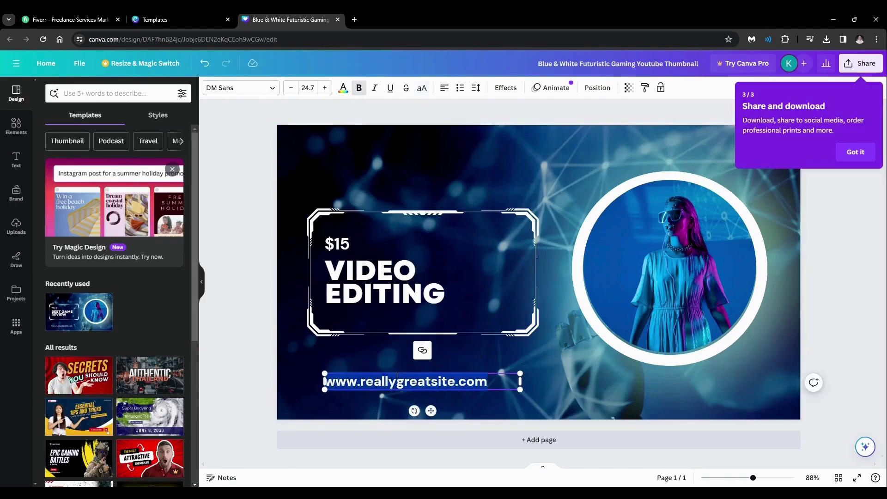
{"action": "type", "text": "hi"}
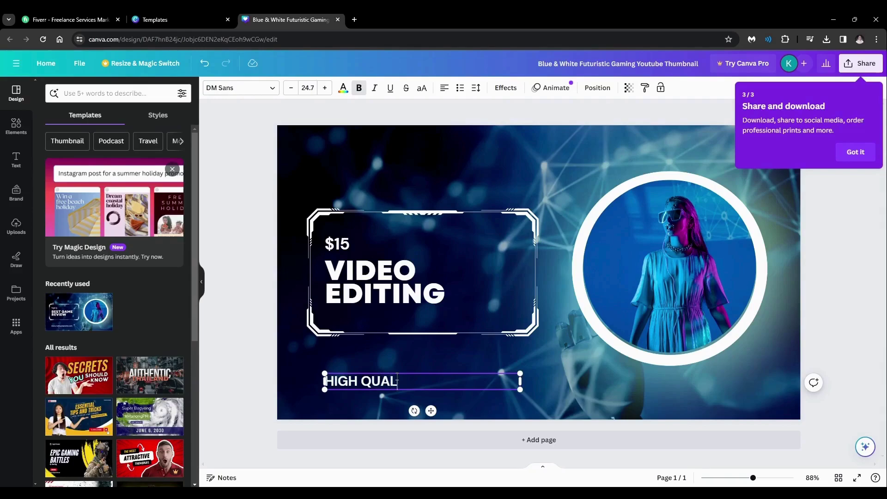
{"action": "left_click", "coordinate": [452, 368]}
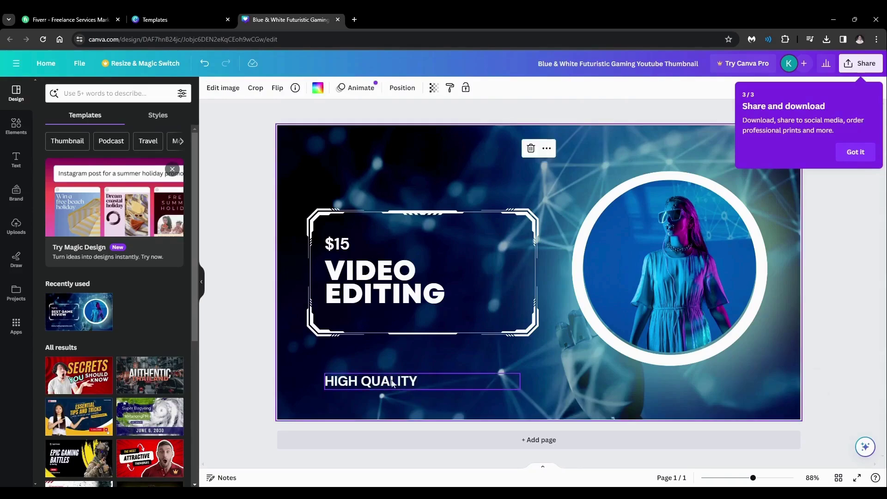
Move the "HIGH QUALITY" text up into the frame, directly beneath the "VIDEO EDITING" headline.
{"action": "left_click", "coordinate": [365, 384]}
{"action": "left_click_drag", "start_coordinate": [363, 386], "coordinate": [360, 320]}
{"action": "left_click", "coordinate": [452, 269]}
{"action": "left_click", "coordinate": [402, 300]}
{"action": "left_click", "coordinate": [403, 315]}
{"action": "left_click", "coordinate": [370, 351]}
Scale the "VIDEO EDITING" headline down slightly to a font size of 49.5.
{"action": "left_click", "coordinate": [373, 291]}
{"action": "mouse_move", "coordinate": [537, 308]}
{"action": "left_mouse_down"}
{"action": "mouse_move", "coordinate": [513, 297]}
{"action": "mouse_move", "coordinate": [535, 309]}
{"action": "left_mouse_up"}
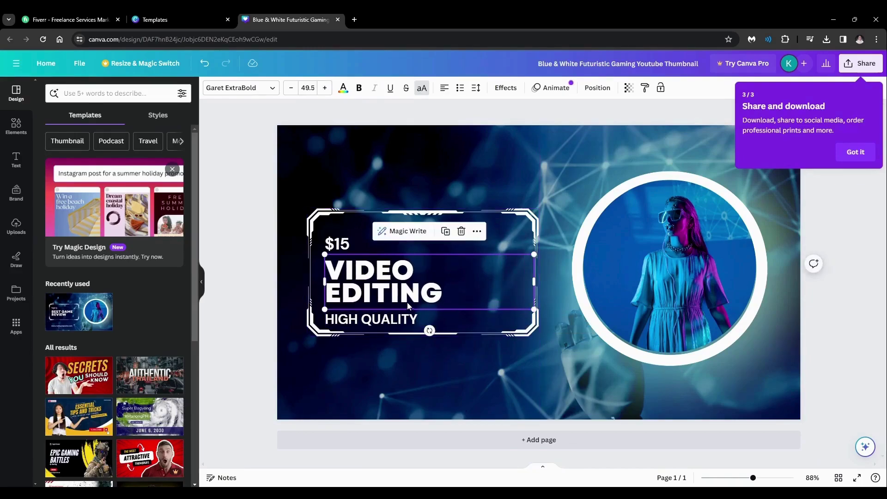
{"action": "left_click", "coordinate": [361, 286]}
{"action": "left_click", "coordinate": [416, 349]}
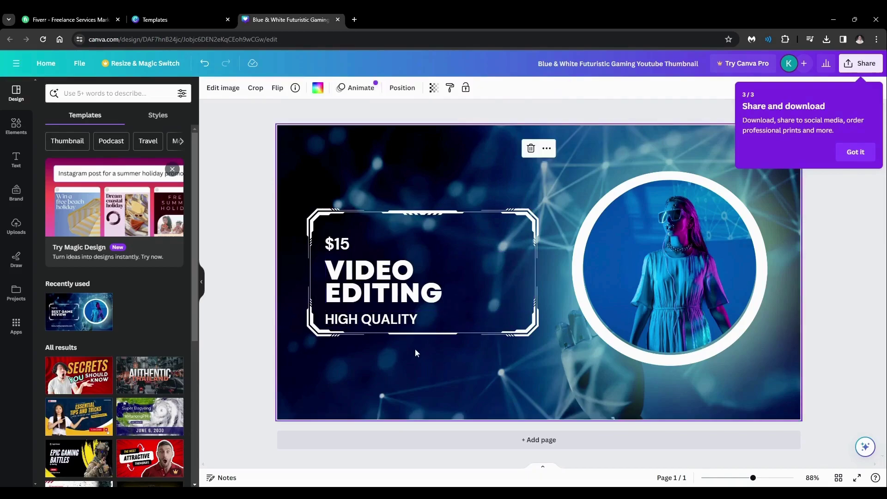
{"action": "left_click", "coordinate": [371, 286]}
{"action": "left_click", "coordinate": [17, 160]}
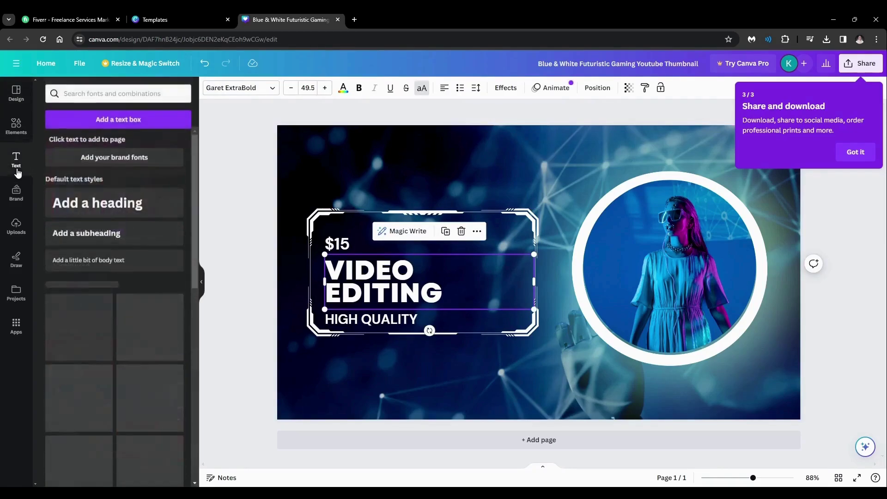
{"action": "double_click", "coordinate": [361, 284]}
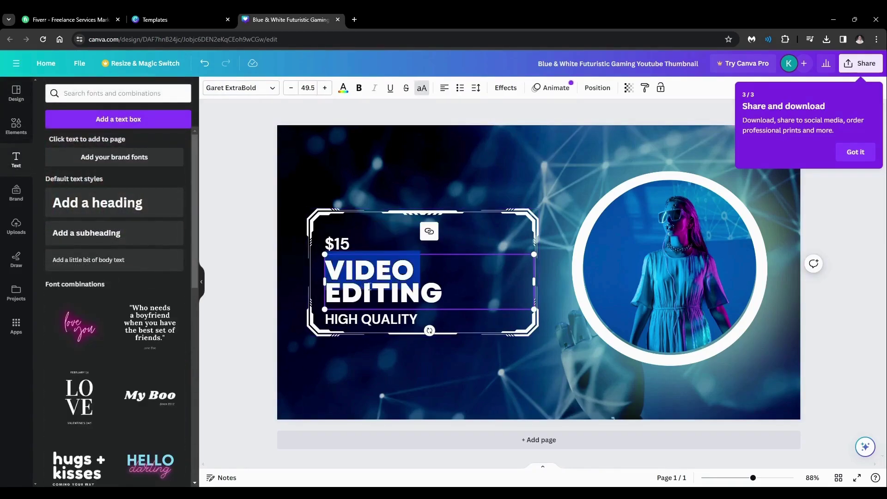
{"action": "left_click_drag", "start_coordinate": [442, 293], "coordinate": [317, 294]}
{"action": "left_click", "coordinate": [343, 270]}
{"action": "left_click_drag", "start_coordinate": [327, 261], "coordinate": [446, 299]}
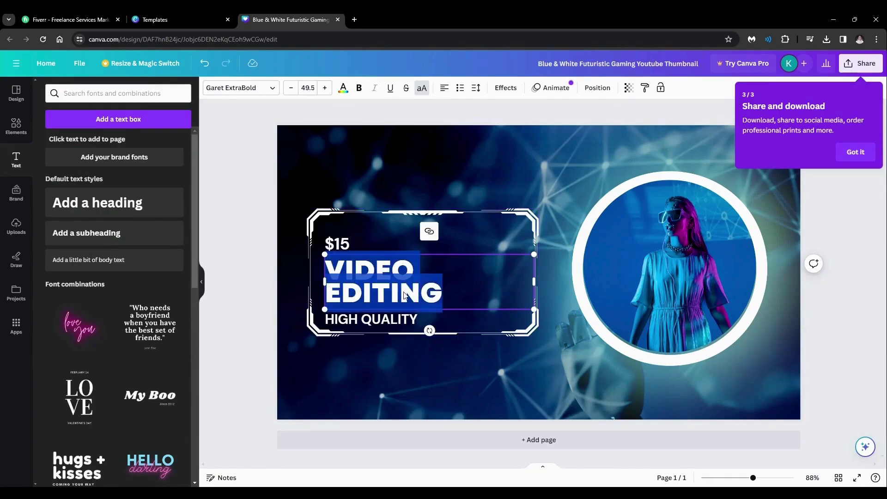
{"action": "left_click", "coordinate": [374, 299]}
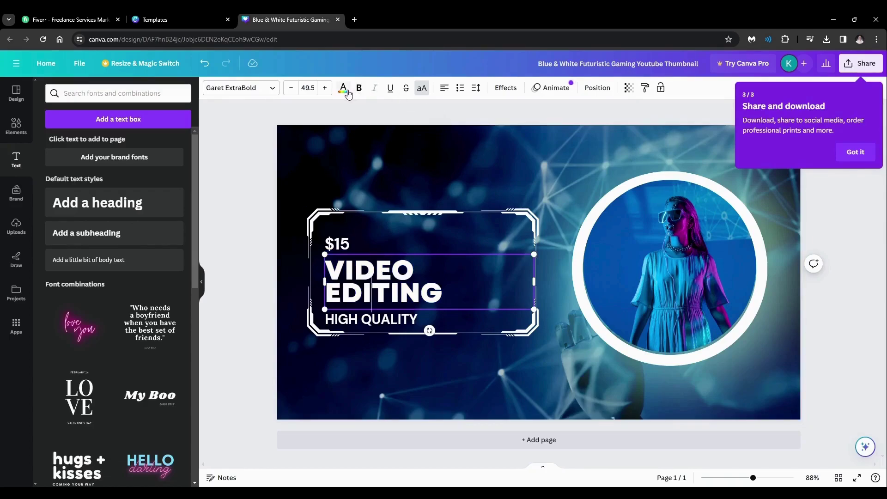
Apply the Splice text effect to the "VIDEO EDITING" headline, comparing it with Outline.
{"action": "left_click_drag", "start_coordinate": [332, 266], "coordinate": [438, 284]}
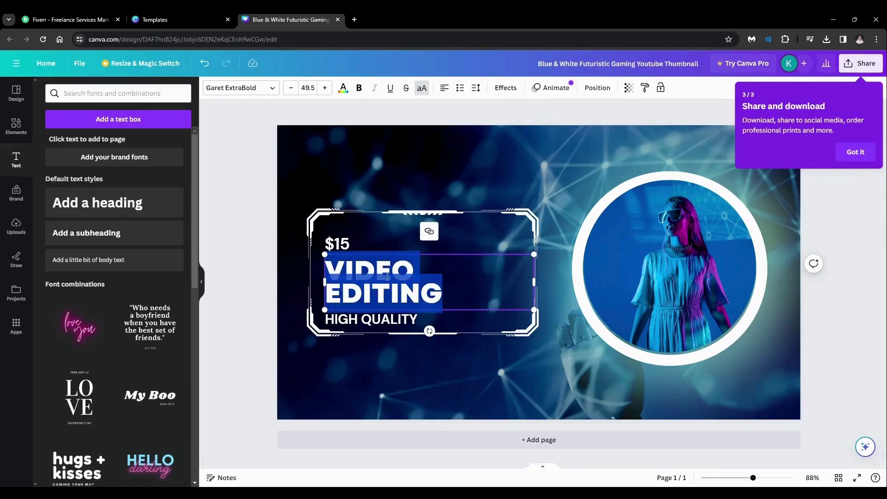
{"action": "left_click", "coordinate": [362, 88]}
{"action": "left_click", "coordinate": [362, 89]}
{"action": "left_click", "coordinate": [506, 88]}
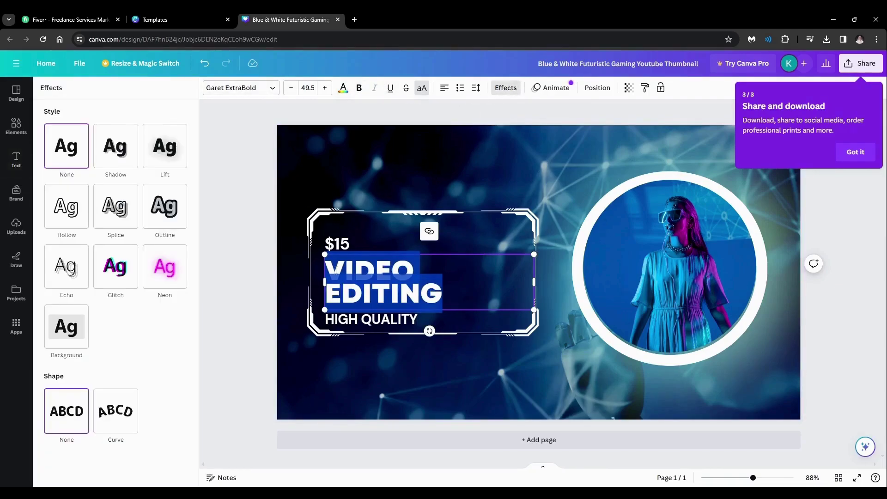
{"action": "left_click", "coordinate": [120, 217]}
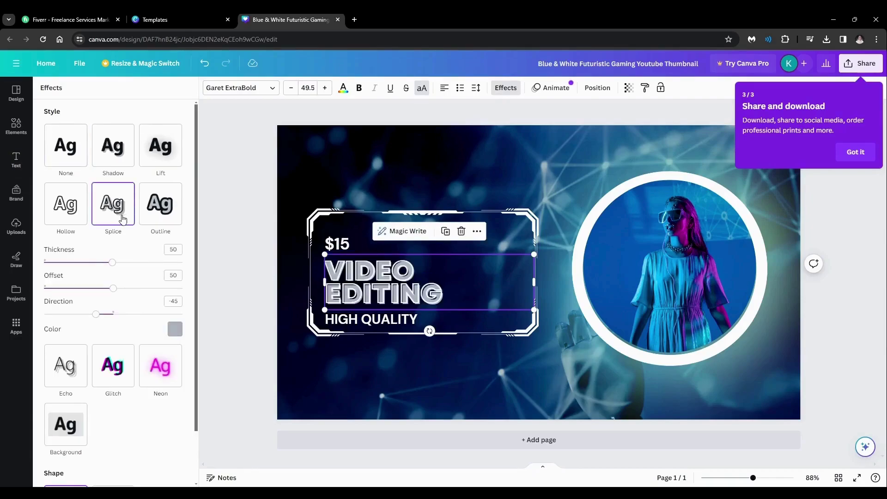
{"action": "left_click", "coordinate": [163, 218]}
{"action": "left_click", "coordinate": [107, 214]}
Adjust the headline's Splice effect to a thickness of 20, an offset of 70 and a direction of 43.
{"action": "left_click_drag", "start_coordinate": [112, 262], "coordinate": [71, 262]}
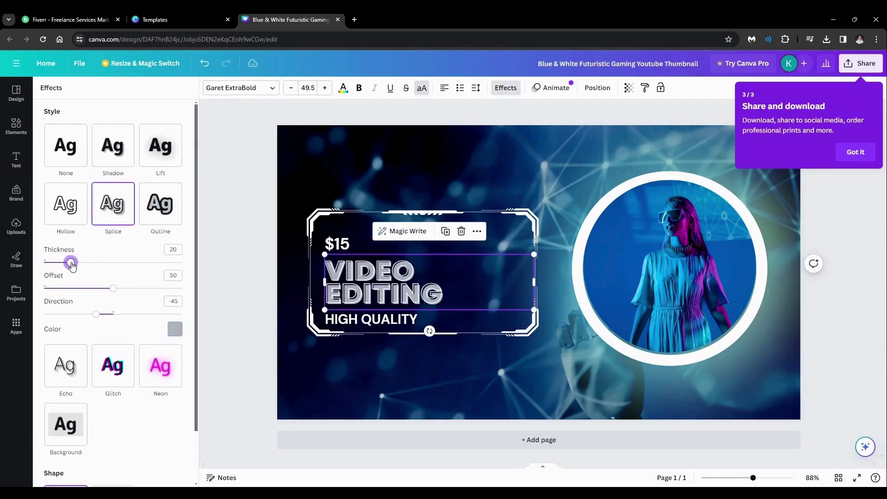
{"action": "left_click_drag", "start_coordinate": [111, 290], "coordinate": [141, 279]}
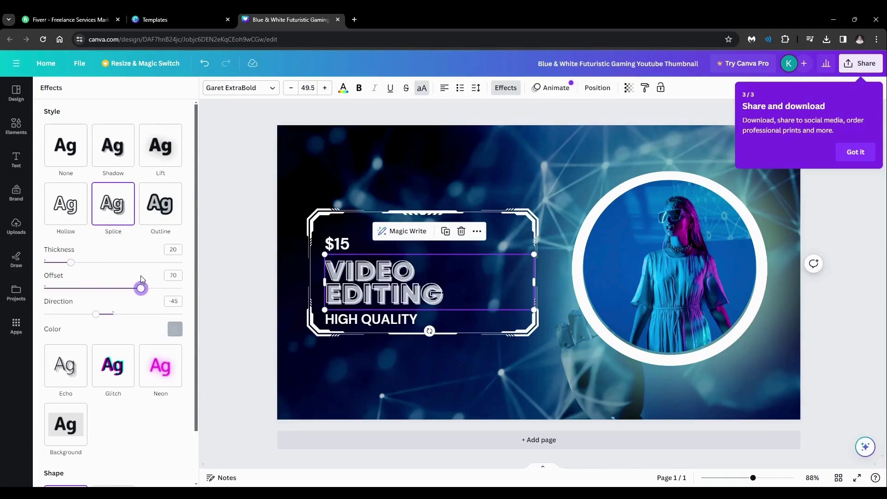
{"action": "left_click_drag", "start_coordinate": [96, 315], "coordinate": [130, 313]}
{"action": "left_click", "coordinate": [344, 365]}
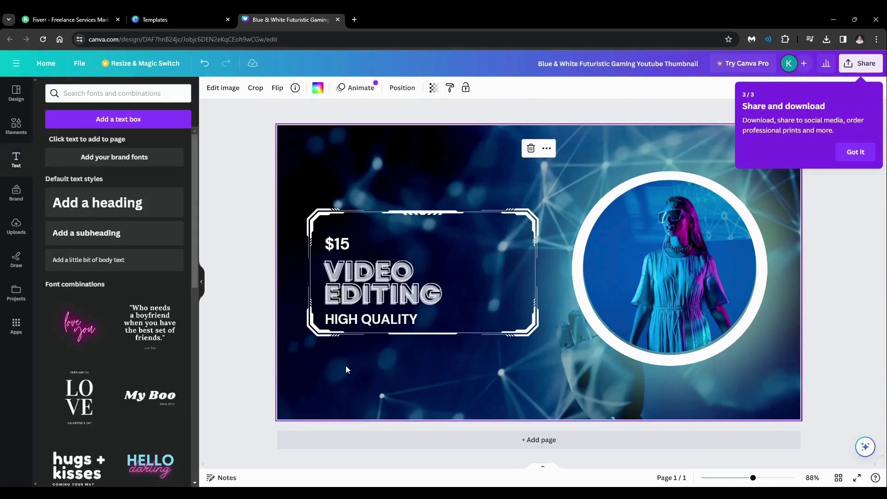
Try the Neon effect at an intensity of 63 and the Background effect on the "VIDEO EDITING" headline.
{"action": "left_click", "coordinate": [381, 291]}
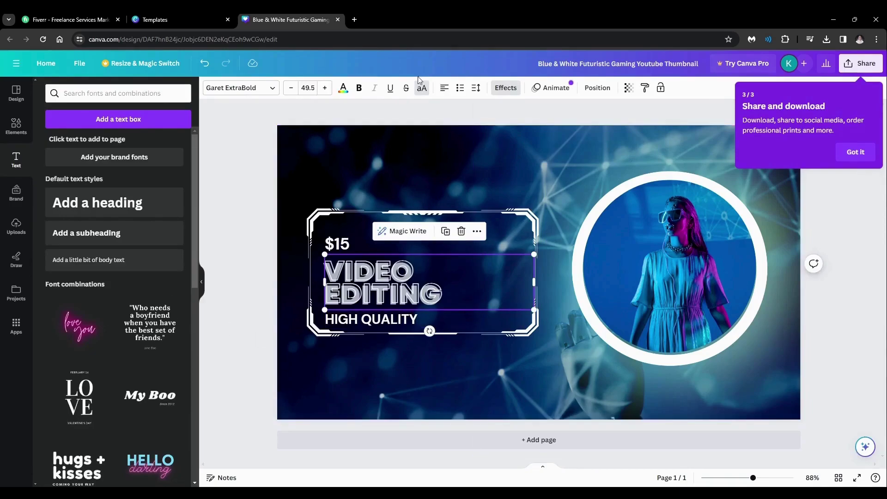
{"action": "left_click", "coordinate": [507, 89]}
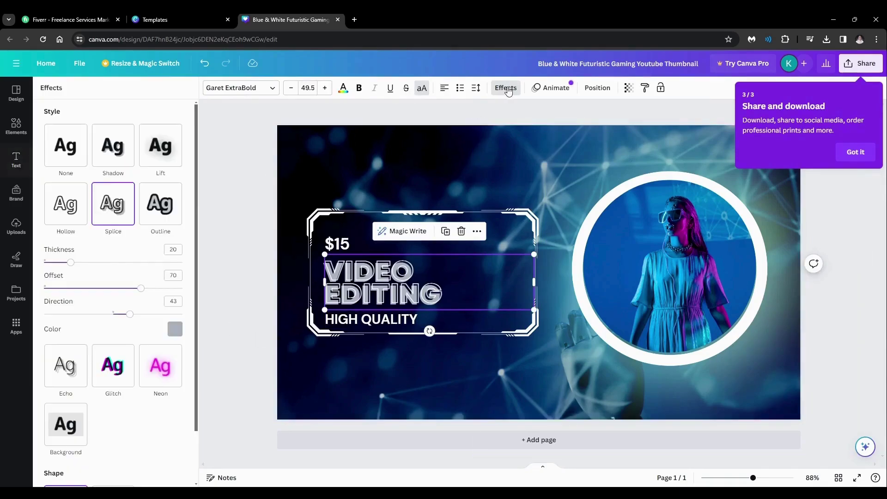
{"action": "scroll", "coordinate": [130, 305], "scroll_direction": "down", "scroll_amount": 2}
{"action": "left_click", "coordinate": [166, 303]}
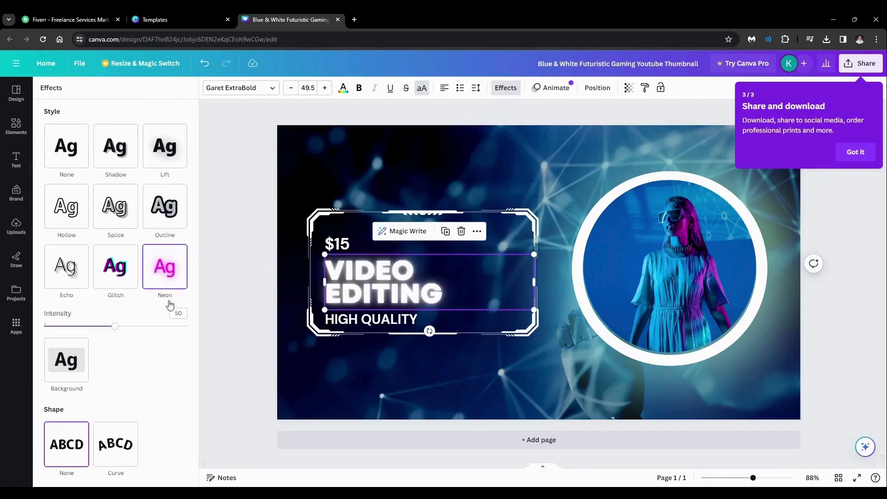
{"action": "left_click_drag", "start_coordinate": [113, 328], "coordinate": [135, 334]}
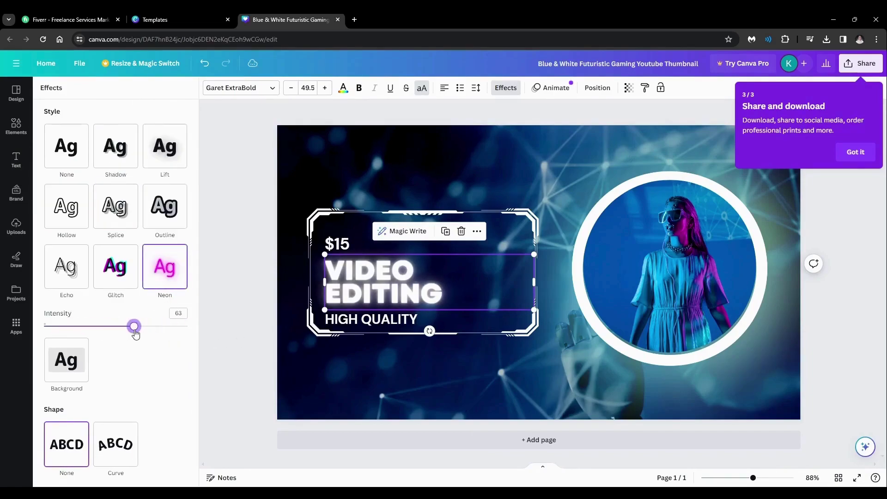
{"action": "left_click", "coordinate": [77, 363]}
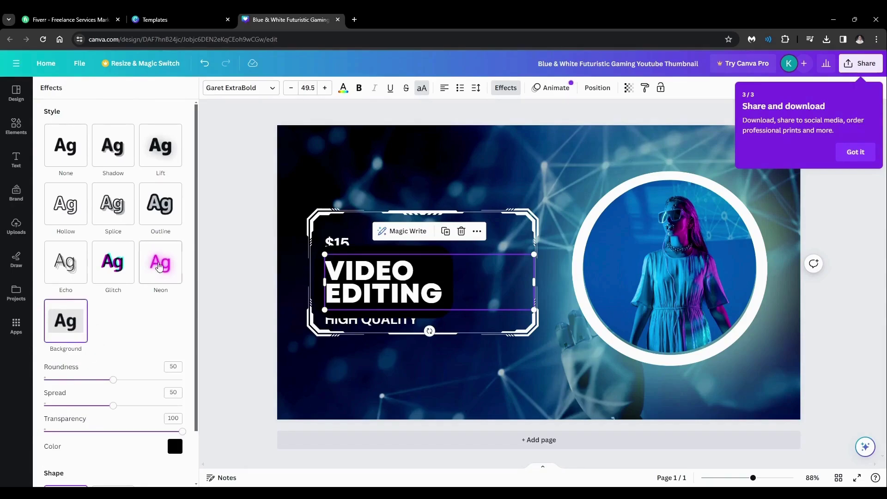
Compare Glitch with Neon on the "VIDEO EDITING" headline, choose Neon and set its intensity to 2.
{"action": "left_click", "coordinate": [157, 268]}
{"action": "left_click", "coordinate": [116, 267]}
{"action": "left_click", "coordinate": [164, 267]}
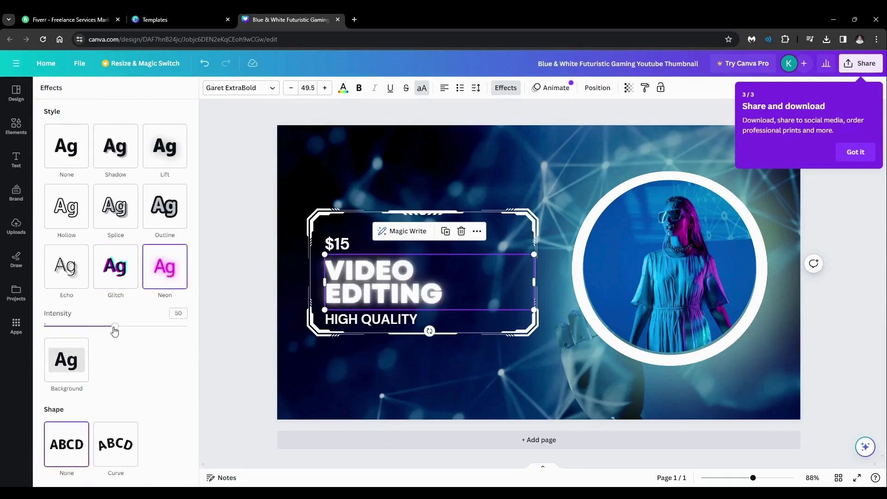
{"action": "left_click_drag", "start_coordinate": [112, 328], "coordinate": [45, 328]}
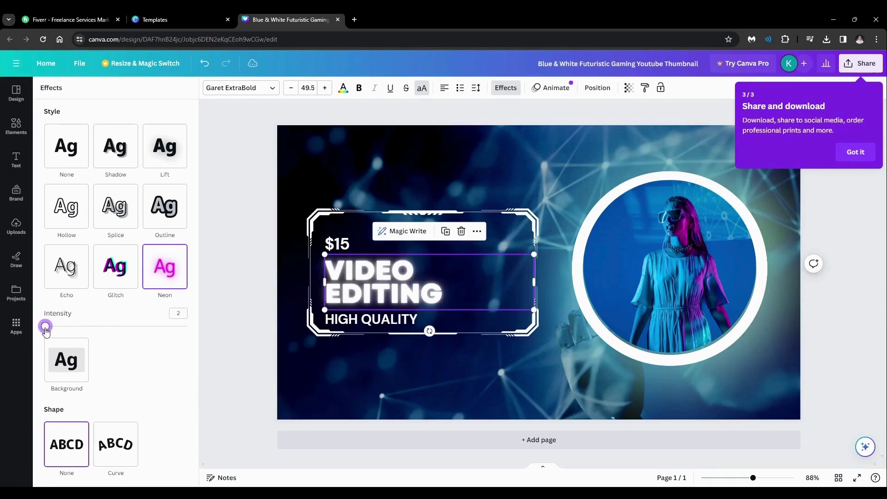
Apply the Neon text effect to both the "HIGH QUALITY" line and the "$15" price text.
{"action": "left_click", "coordinate": [351, 325]}
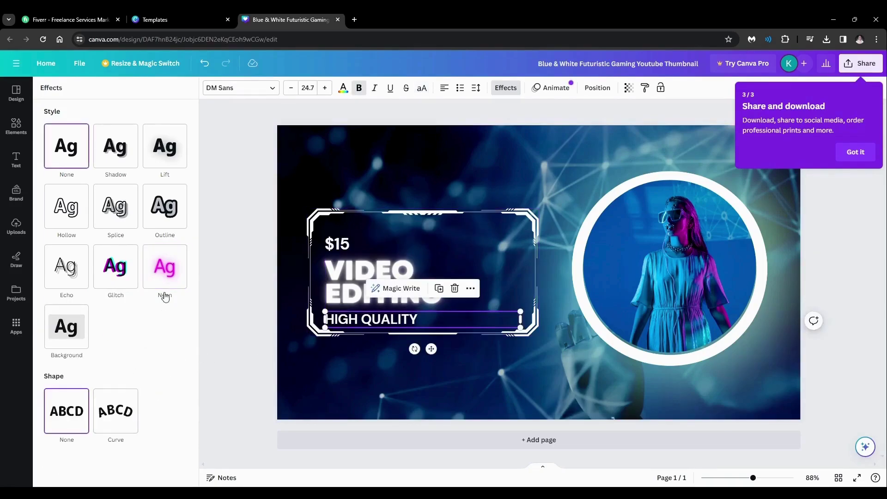
{"action": "left_click", "coordinate": [165, 267]}
{"action": "left_click", "coordinate": [339, 244]}
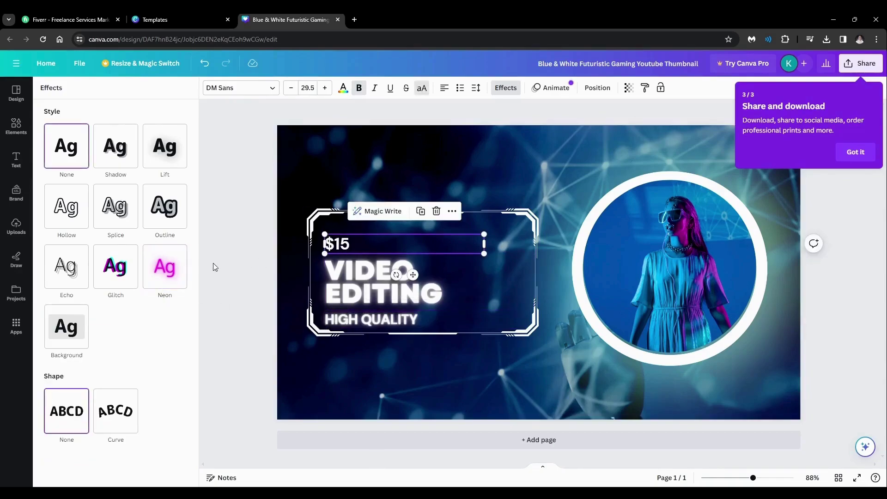
{"action": "left_click", "coordinate": [165, 267]}
{"action": "left_click", "coordinate": [364, 367]}
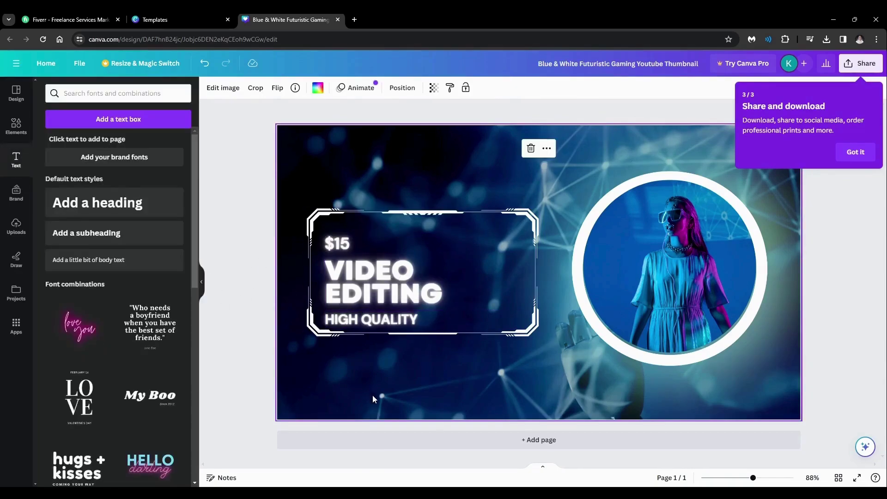
Delete the photo of the woman from the circular frame, keeping the empty frame in place.
{"action": "left_click", "coordinate": [655, 272]}
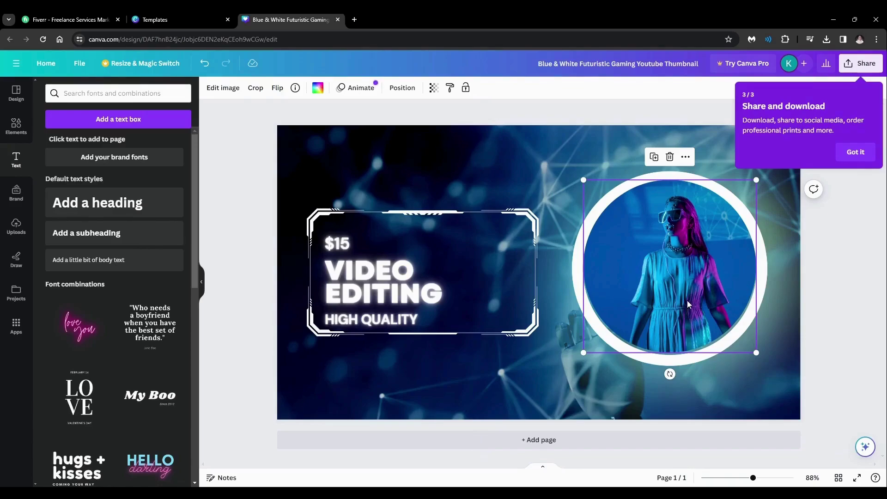
{"action": "key", "text": "Delete"}
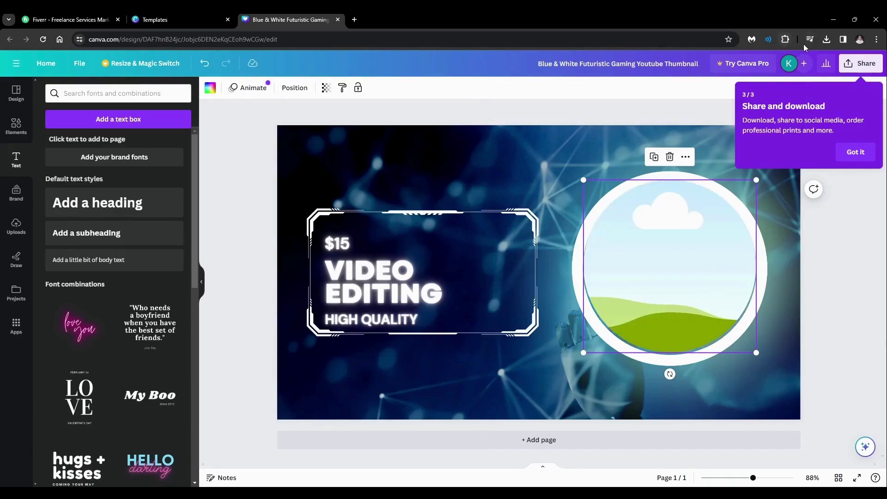
Upload the photo of a video editing timeline and place it inside the empty circular frame.
{"action": "left_click_drag", "start_coordinate": [677, 114], "coordinate": [479, 211]}
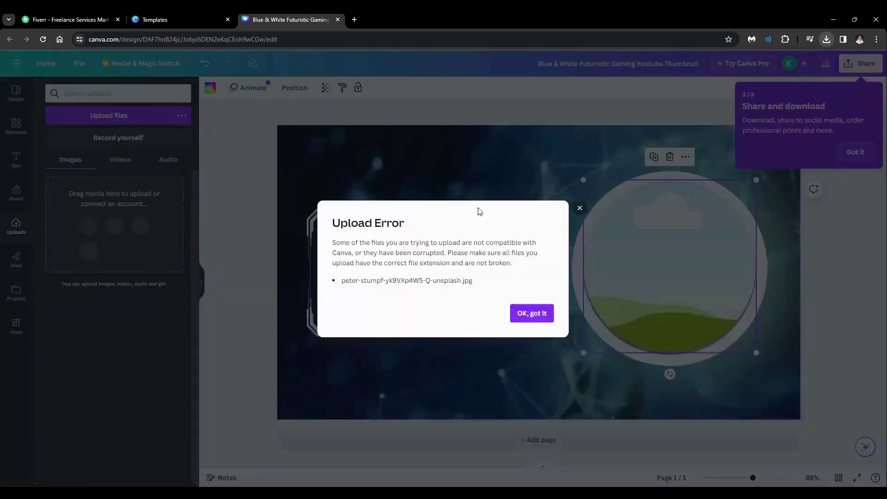
{"action": "left_click", "coordinate": [536, 310]}
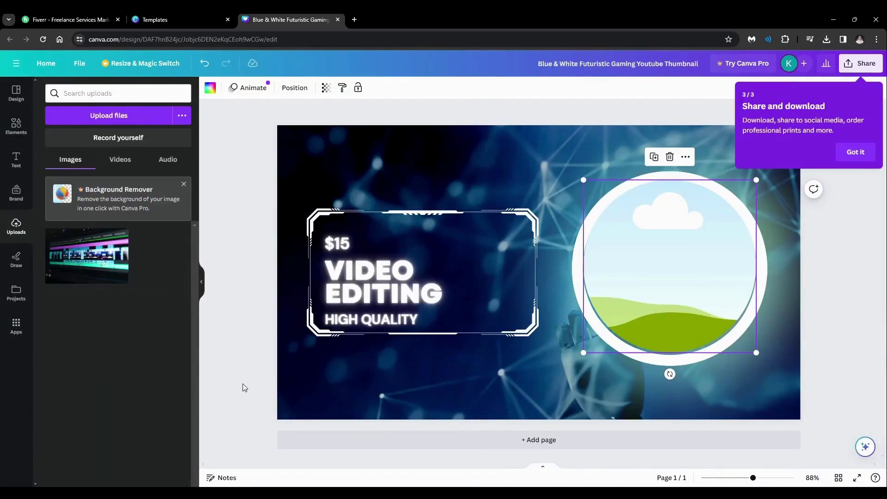
{"action": "left_click", "coordinate": [871, 149]}
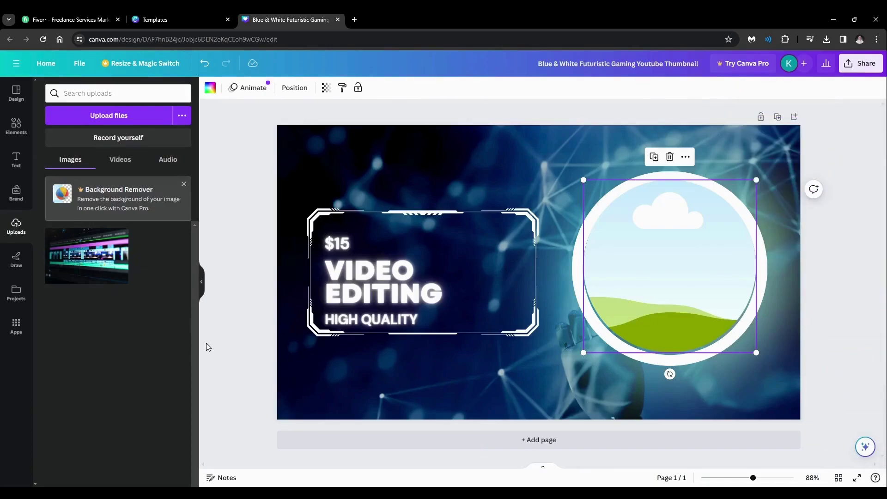
{"action": "left_click_drag", "start_coordinate": [92, 285], "coordinate": [393, 205]}
{"action": "left_click_drag", "start_coordinate": [561, 350], "coordinate": [671, 296]}
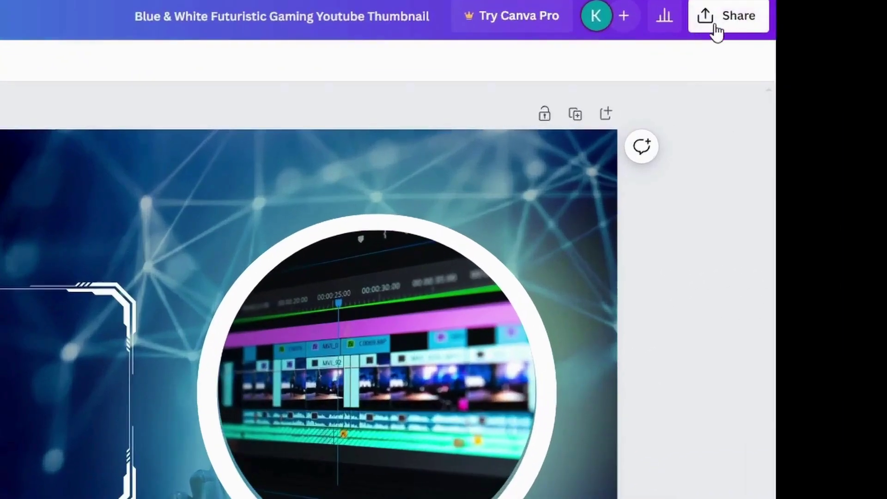
Download the finished thumbnail as a PNG file at 1,280 × 720 px.
{"action": "left_click", "coordinate": [854, 65]}
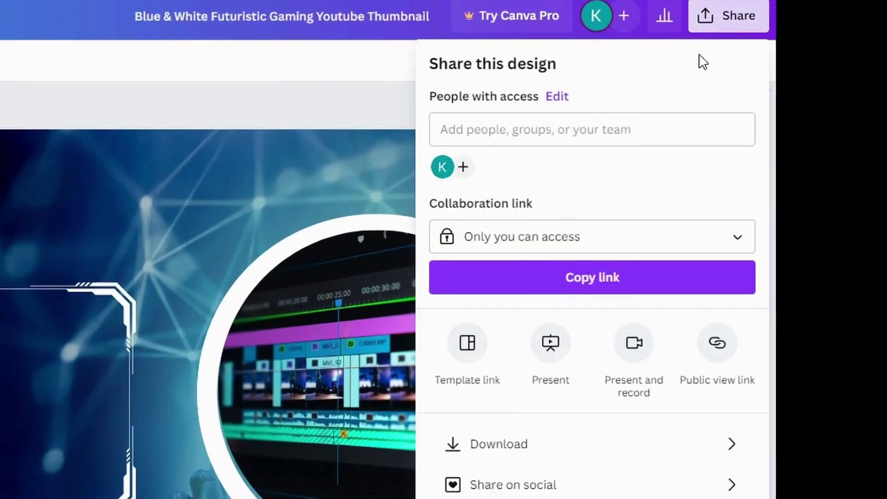
{"action": "left_click", "coordinate": [560, 454]}
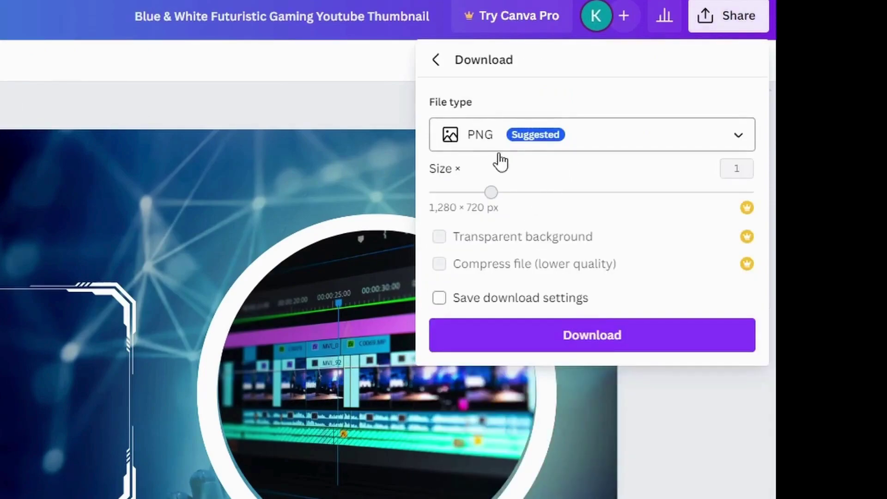
{"action": "left_click", "coordinate": [577, 353]}
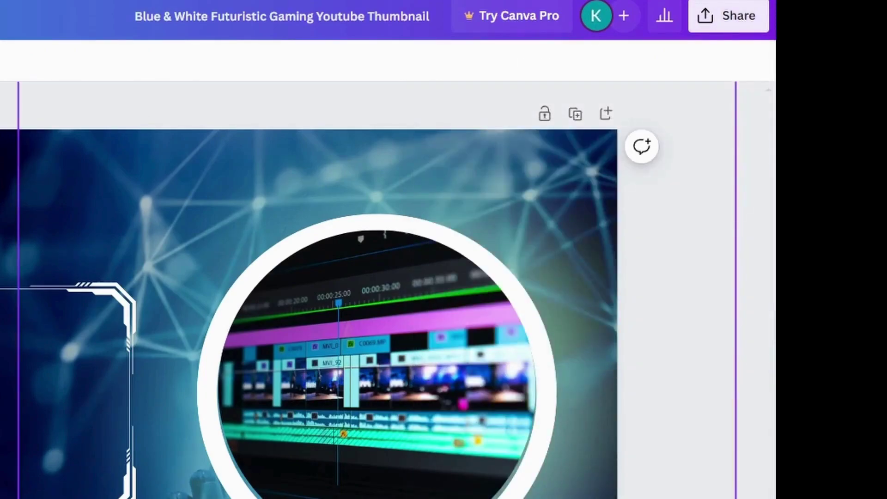